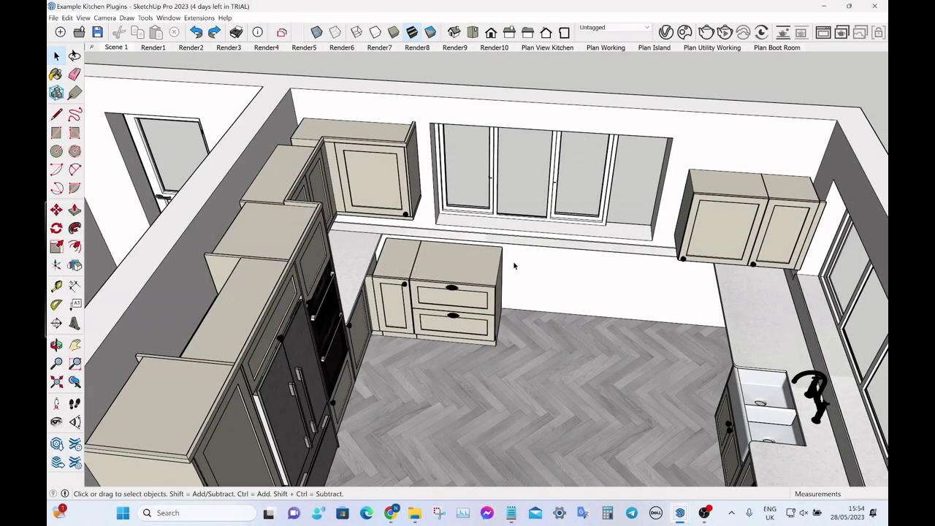
# Look over the two-drawer base unit and the cabinets around it in the kitchen corner.
pyautogui.moveTo(514, 266); pyautogui.dragTo(504, 246, button='middle')
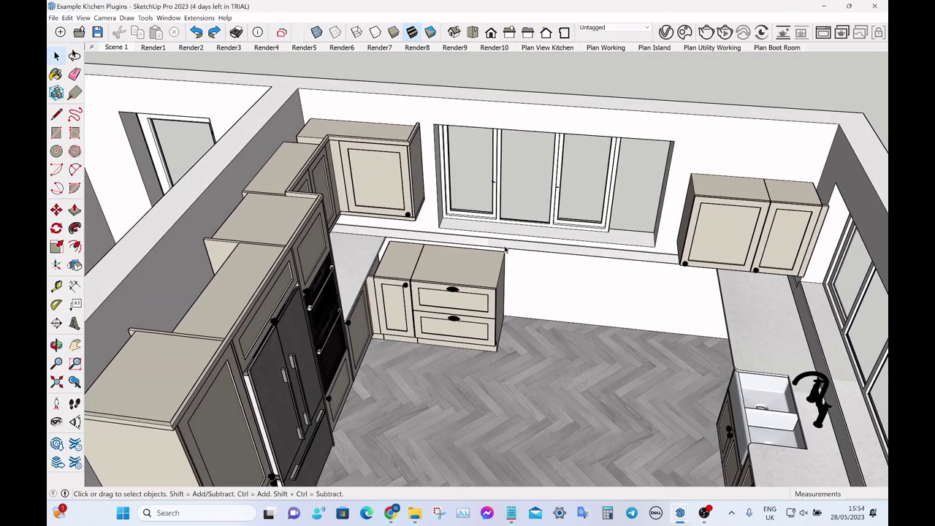
pyautogui.scroll(3, 457, 282)
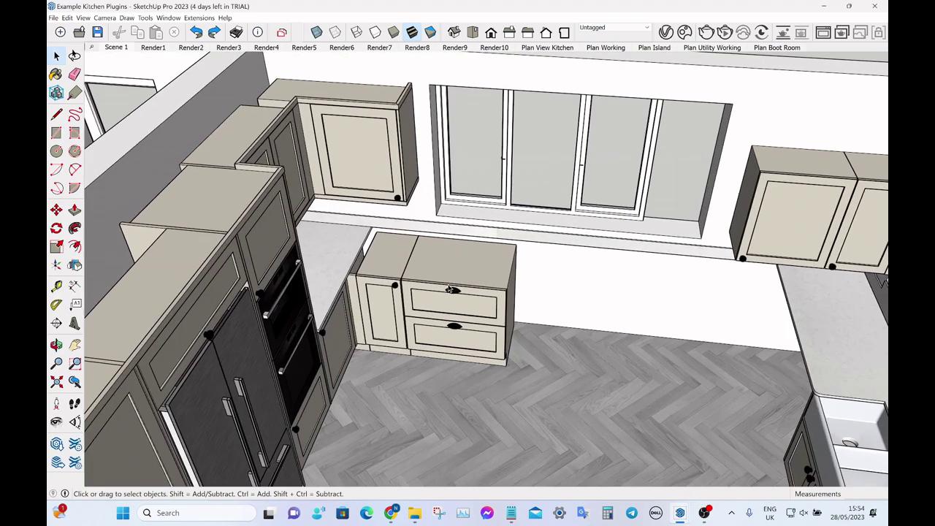
pyautogui.scroll(-2, 455, 278)
pyautogui.scroll(2, 456, 278)
pyautogui.moveTo(455, 278); pyautogui.dragTo(415, 281, button='middle')
pyautogui.scroll(1, 441, 290)
pyautogui.scroll(-3, 442, 292)
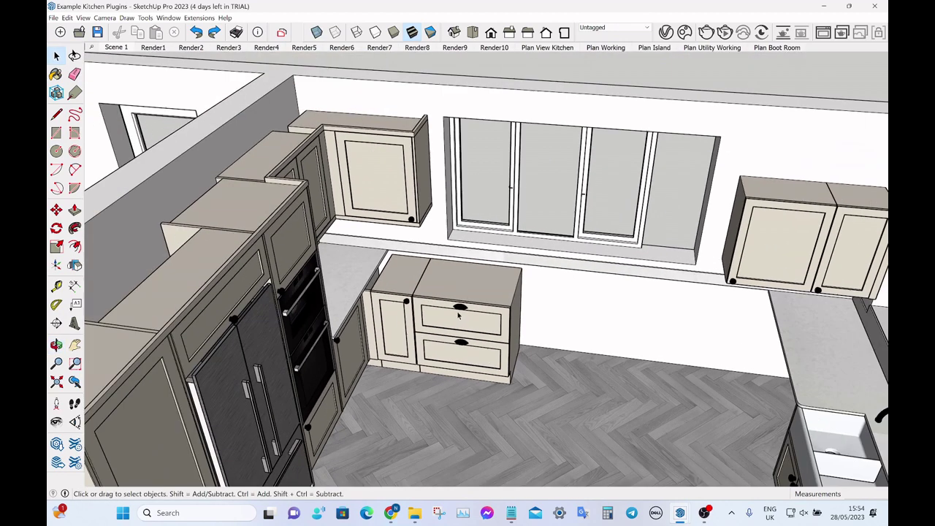
pyautogui.scroll(2, 462, 307)
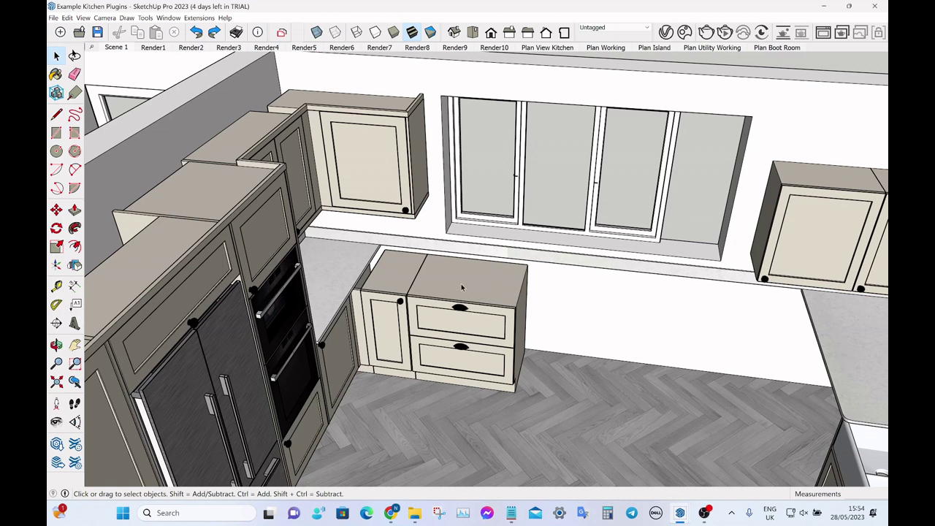
# Open the two-drawer base unit's dynamic component attributes and add all the Position attributes.
pyautogui.click(469, 296)
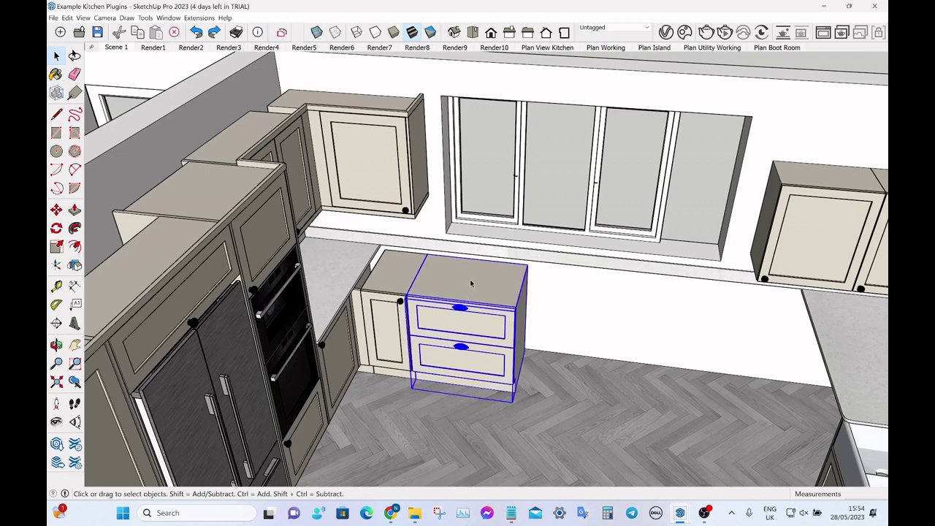
pyautogui.rightClick(471, 285)
pyautogui.moveTo(501, 286)
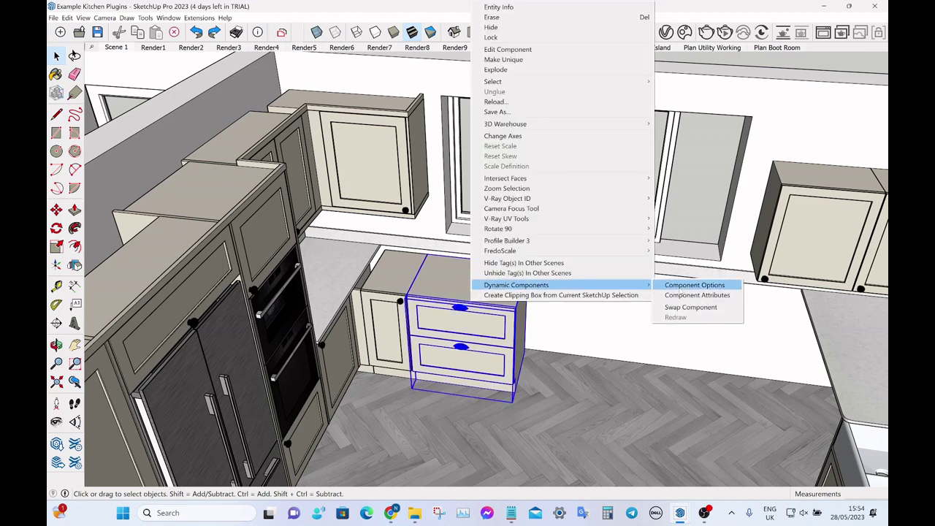
pyautogui.click(682, 295)
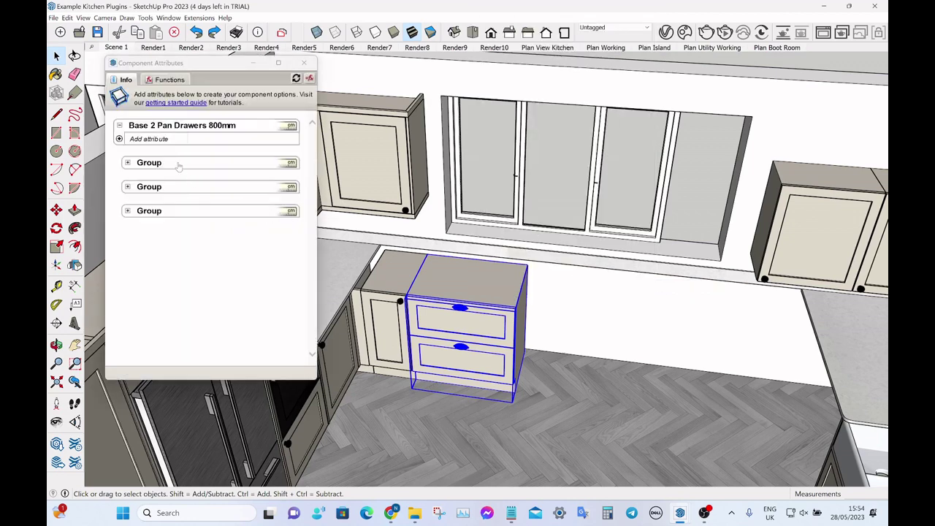
pyautogui.click(119, 139)
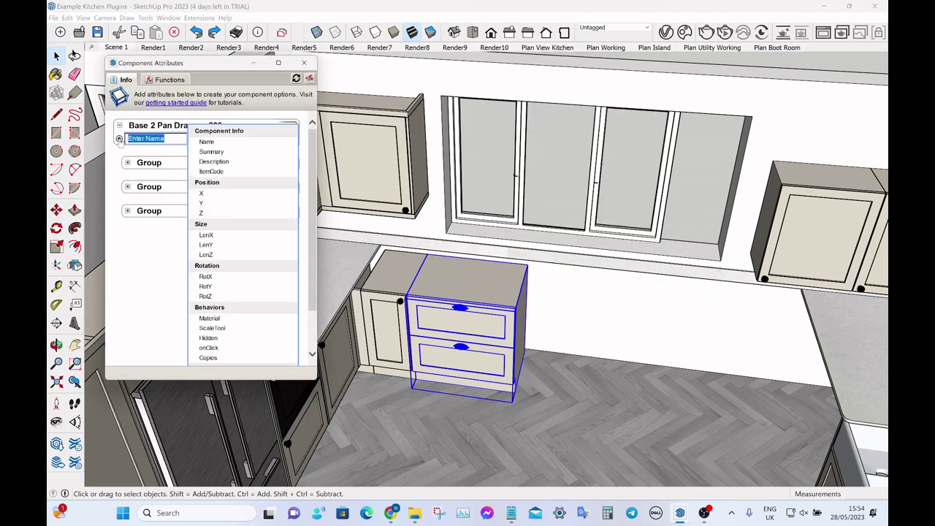
pyautogui.click(222, 183)
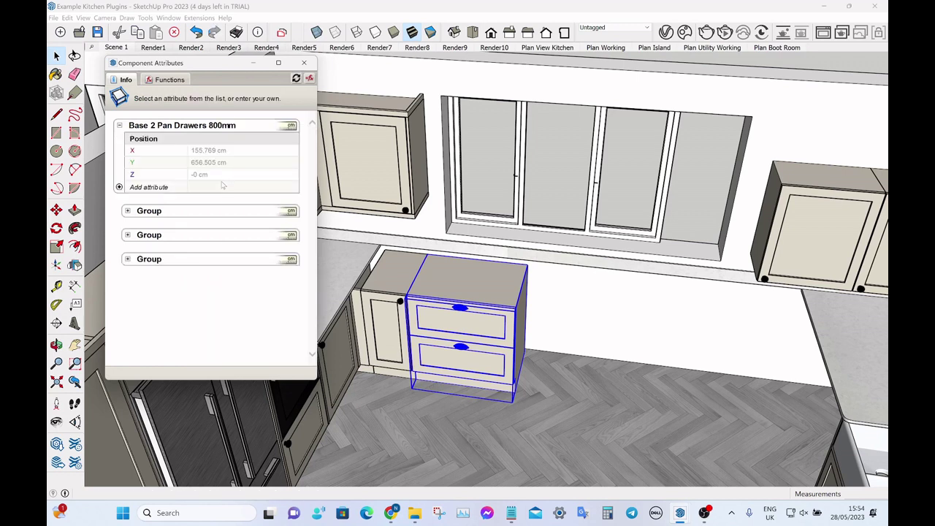
# Try a Y position of 700 cm for the drawer unit, and undo the change.
pyautogui.click(219, 162)
pyautogui.write('700')
pyautogui.press('Return')
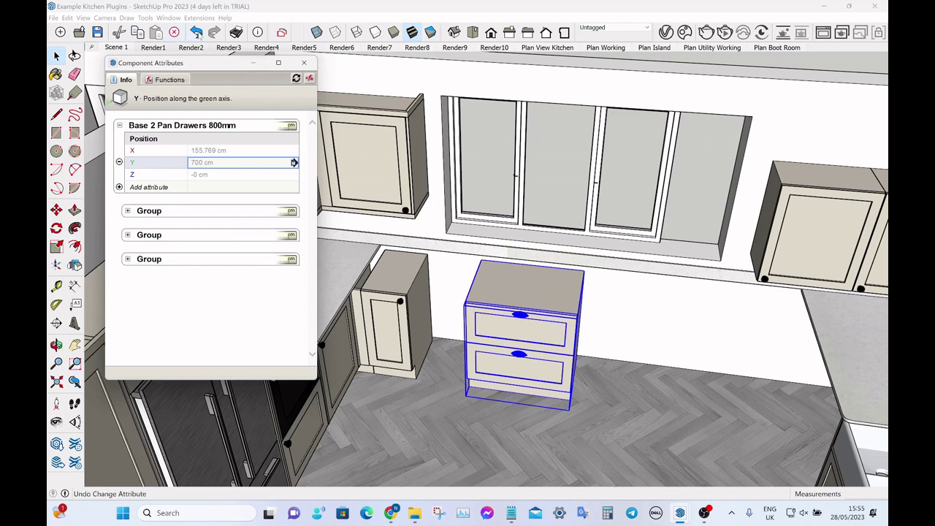
pyautogui.click(196, 31)
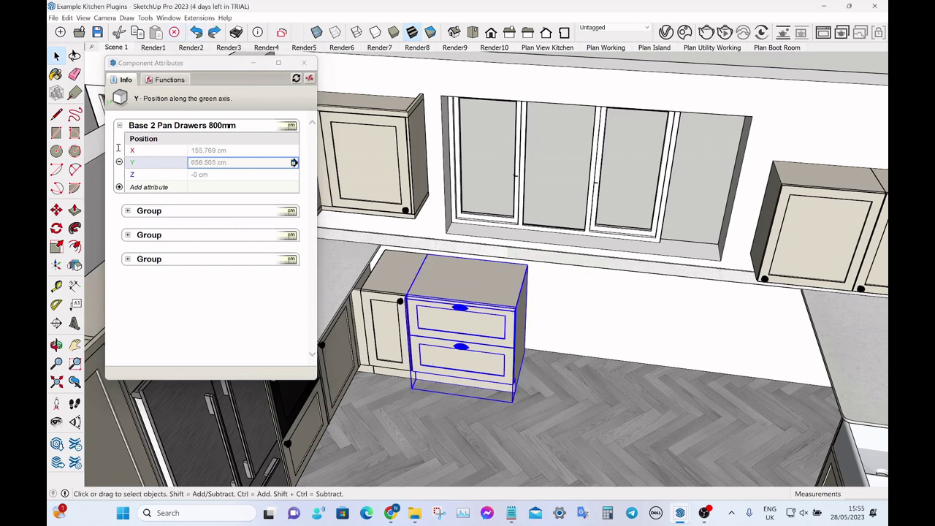
# Add all the Size attributes to the drawer unit's component attributes.
pyautogui.click(120, 187)
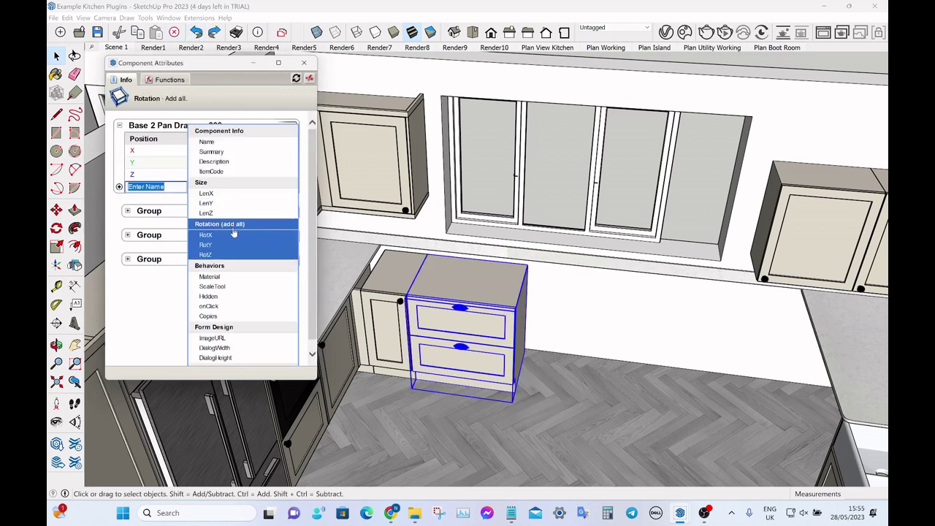
pyautogui.click(235, 184)
pyautogui.click(214, 199)
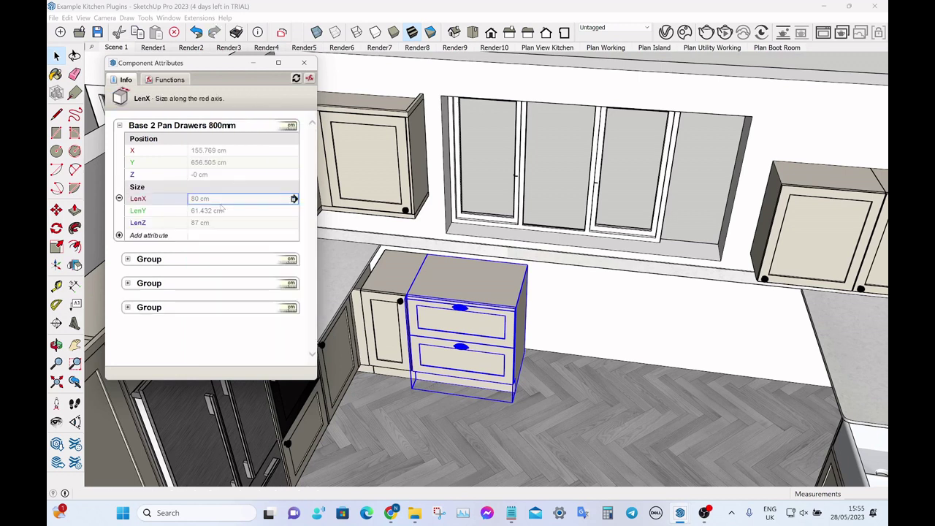
pyautogui.click(227, 211)
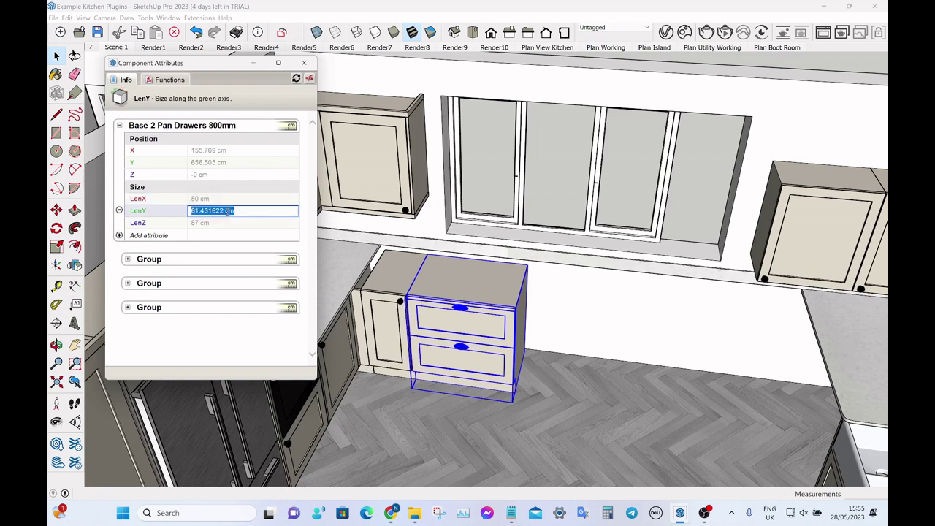
# Try a LenX of 100 cm for the drawer unit, undo it, and close the component attributes.
pyautogui.click(230, 199)
pyautogui.write('100')
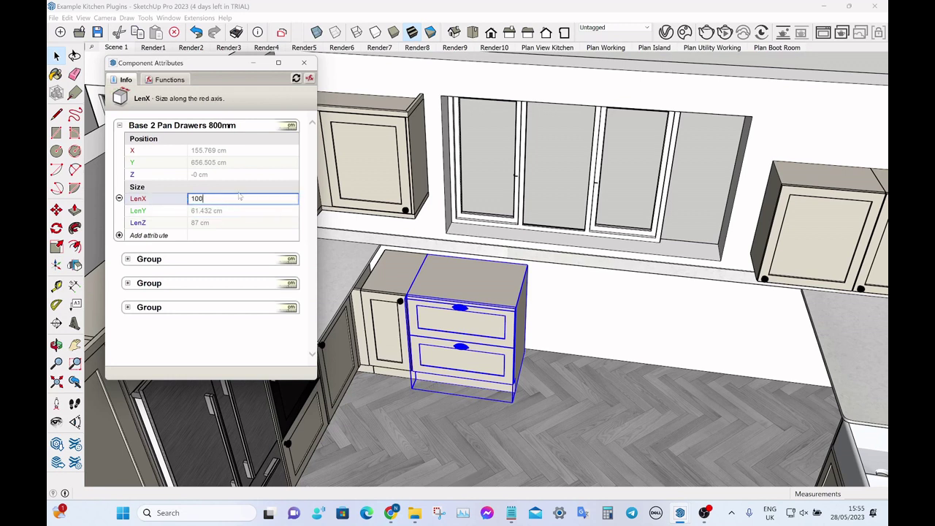
pyautogui.press('Return')
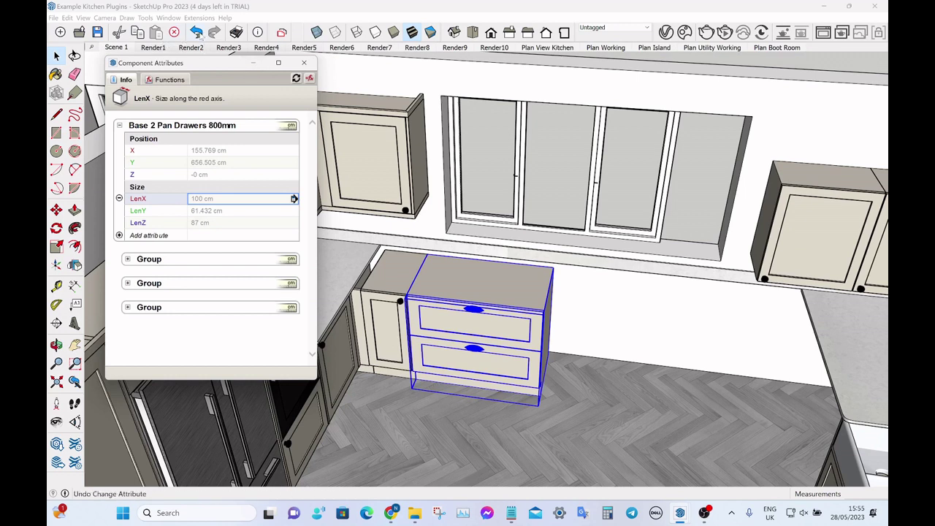
pyautogui.hotkey('ctrl', 'z')
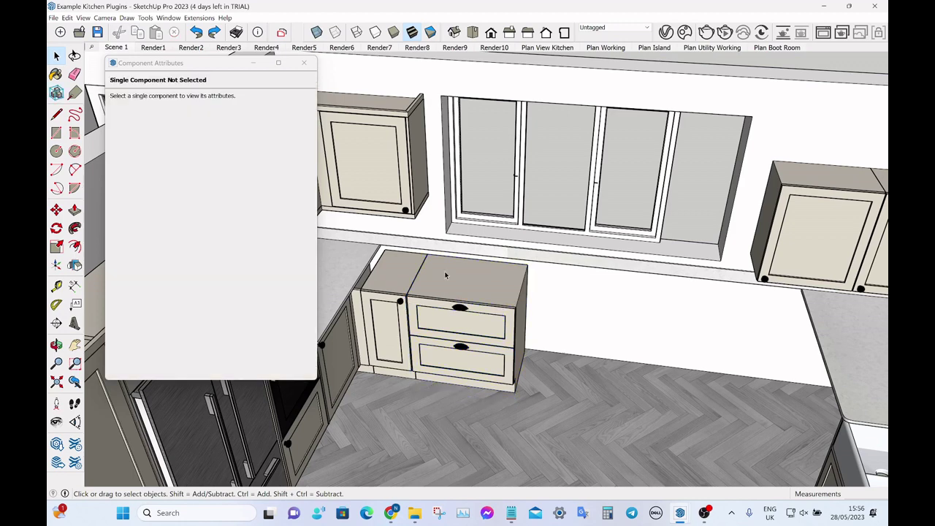
pyautogui.click(444, 272)
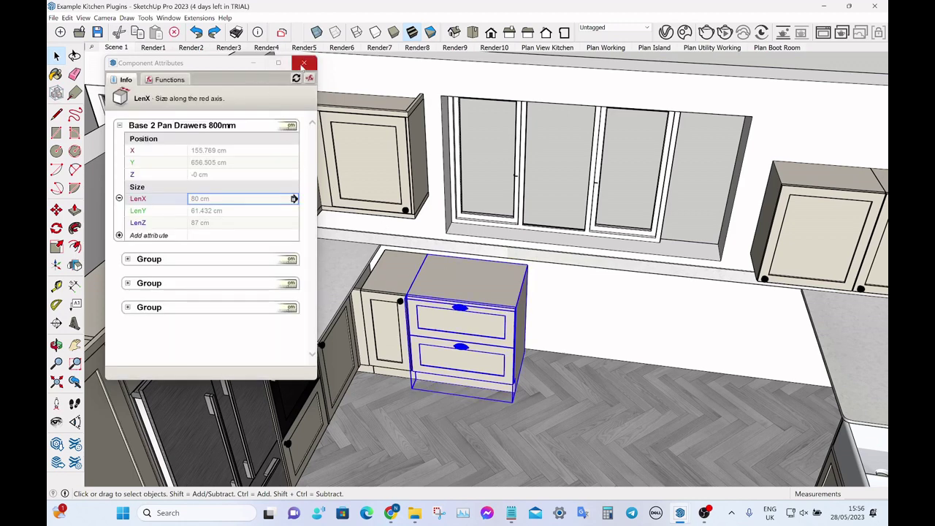
pyautogui.click(304, 63)
# Resize the drawer unit to a width of 900 mm with the resize-or-move plugin.
pyautogui.moveTo(437, 279); pyautogui.dragTo(531, 333, button='middle')
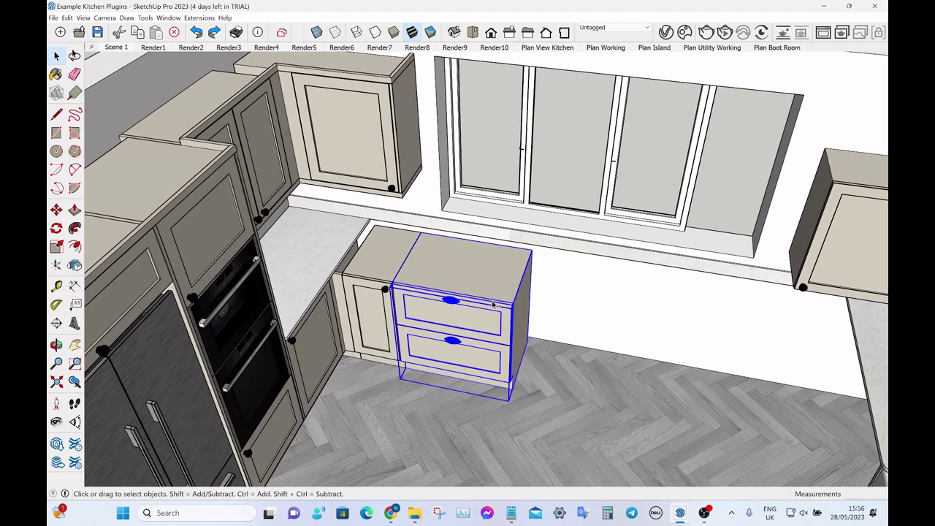
pyautogui.press('r')
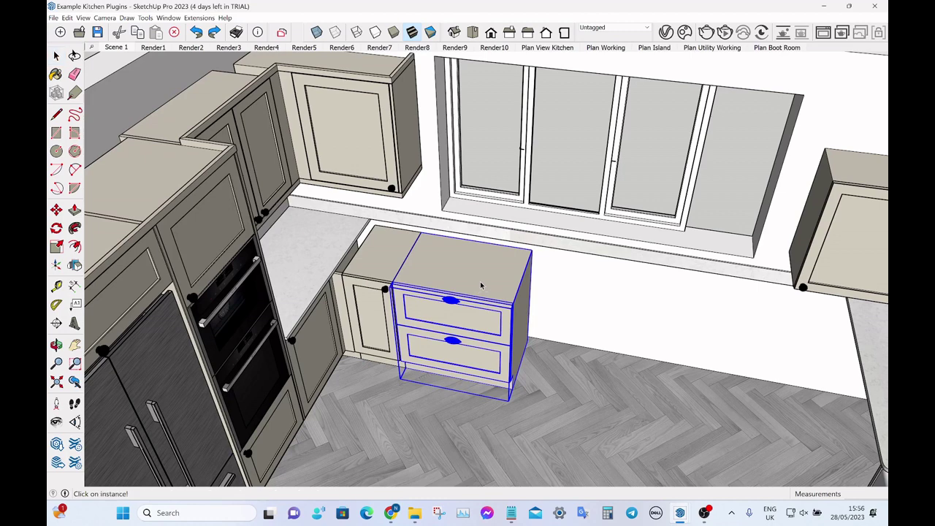
pyautogui.click(466, 280)
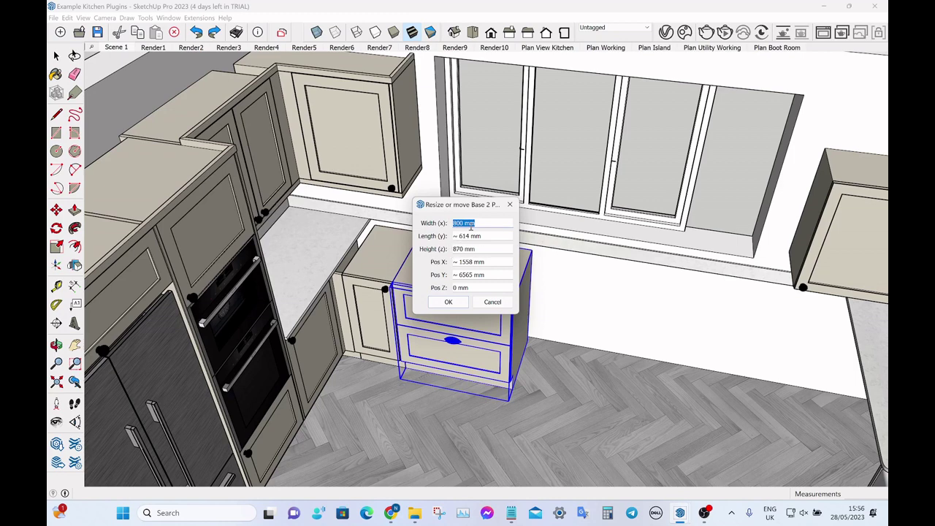
pyautogui.moveTo(459, 206); pyautogui.dragTo(627, 220)
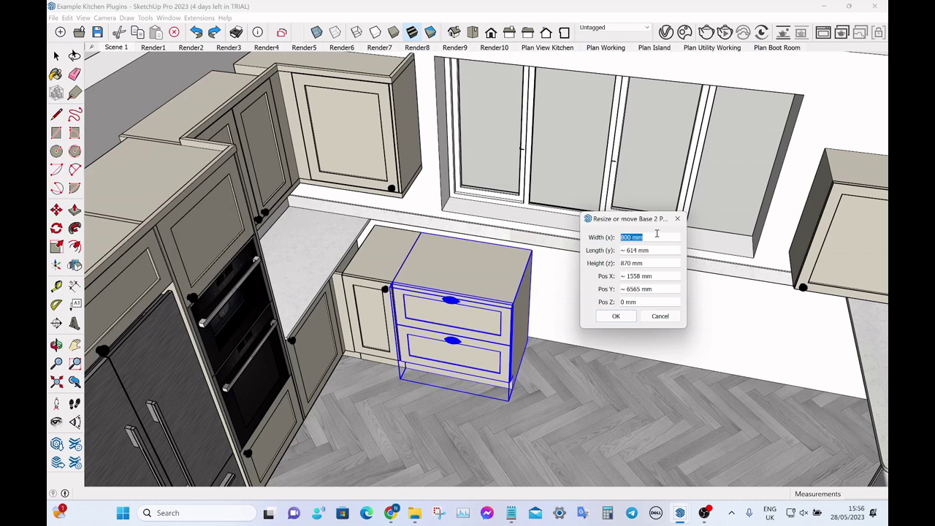
pyautogui.write('900')
pyautogui.press('Return')
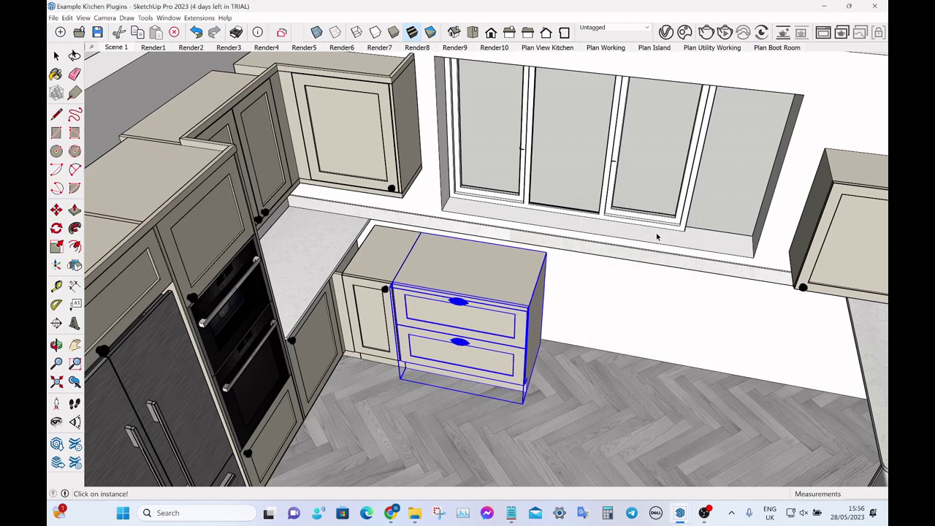
# Try a height of 1000 mm for the drawer unit, and undo both the height and width changes.
pyautogui.click(514, 273)
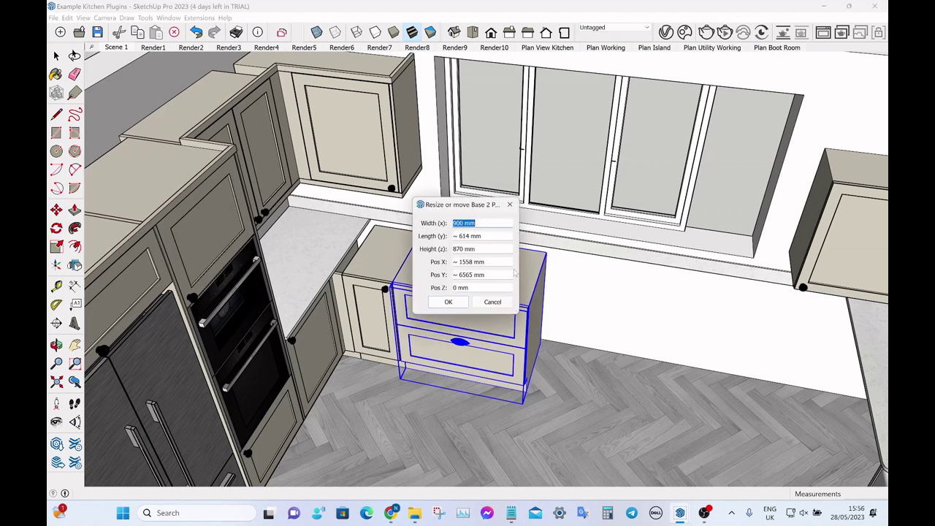
pyautogui.click(477, 248)
pyautogui.write('1000')
pyautogui.press('Return')
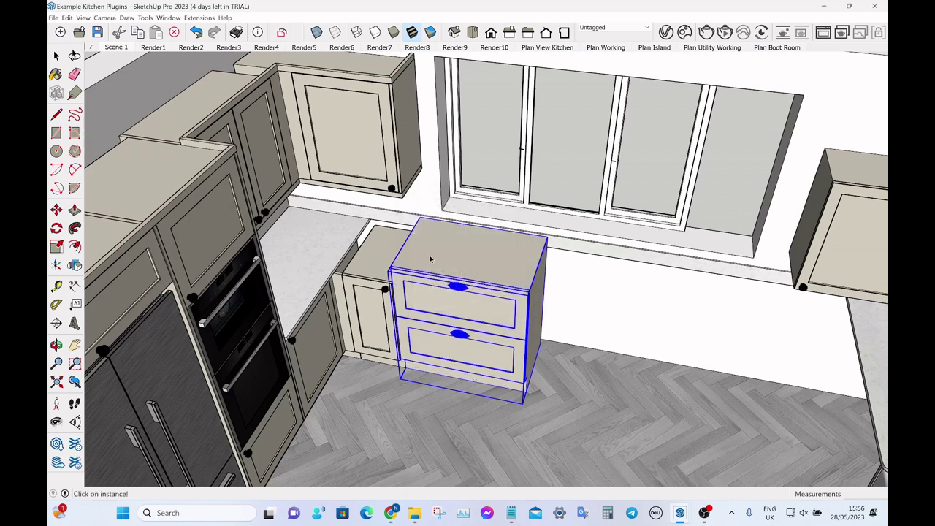
pyautogui.click(195, 32)
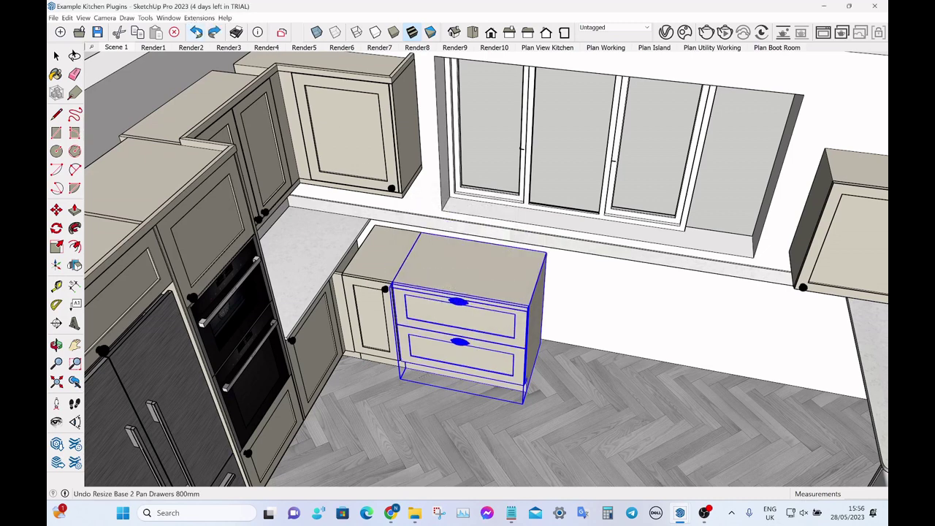
pyautogui.click(195, 32)
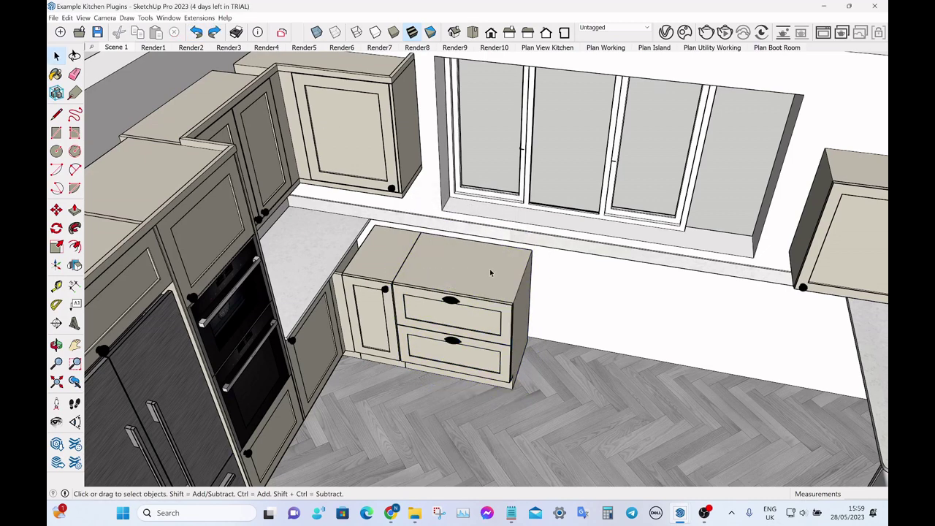
# Move the drawer unit along the wall by setting its Pos Y to 7065 mm with the resize-or-move plugin.
pyautogui.click(490, 272)
pyautogui.hotkey('shift', 's')
pyautogui.click(482, 270)
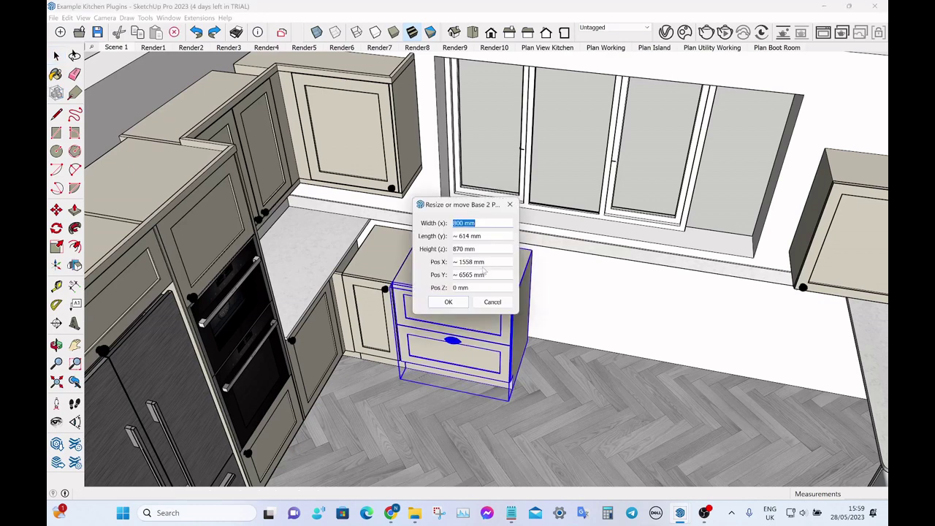
pyautogui.moveTo(443, 205); pyautogui.dragTo(622, 239)
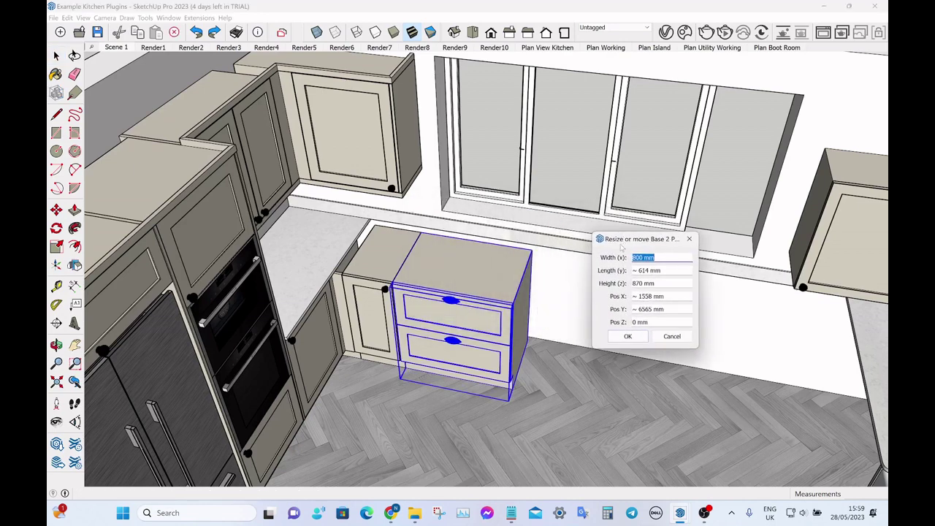
pyautogui.click(643, 309)
pyautogui.write('70')
pyautogui.press('Return')
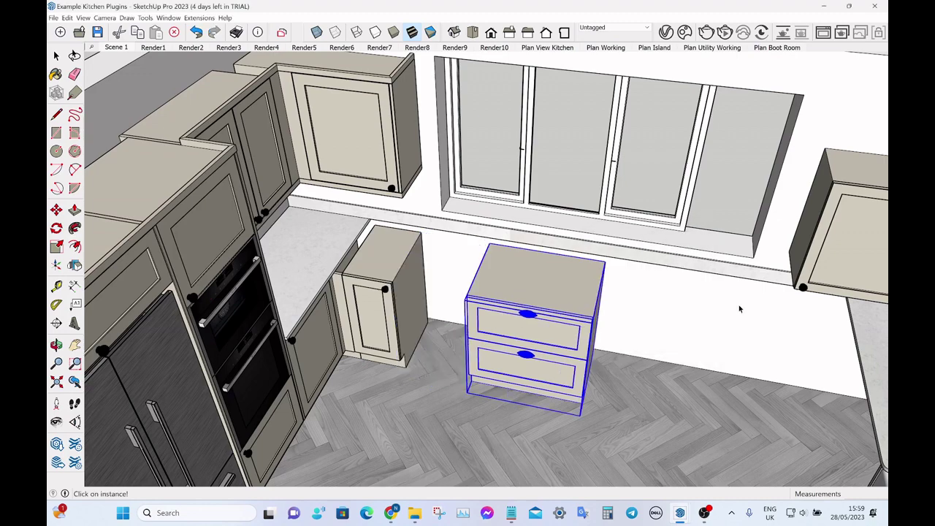
# Try raising the drawer unit to a Pos Z of 100 mm, and undo both this and the Pos Y move.
pyautogui.moveTo(604, 350); pyautogui.dragTo(536, 332, button='middle')
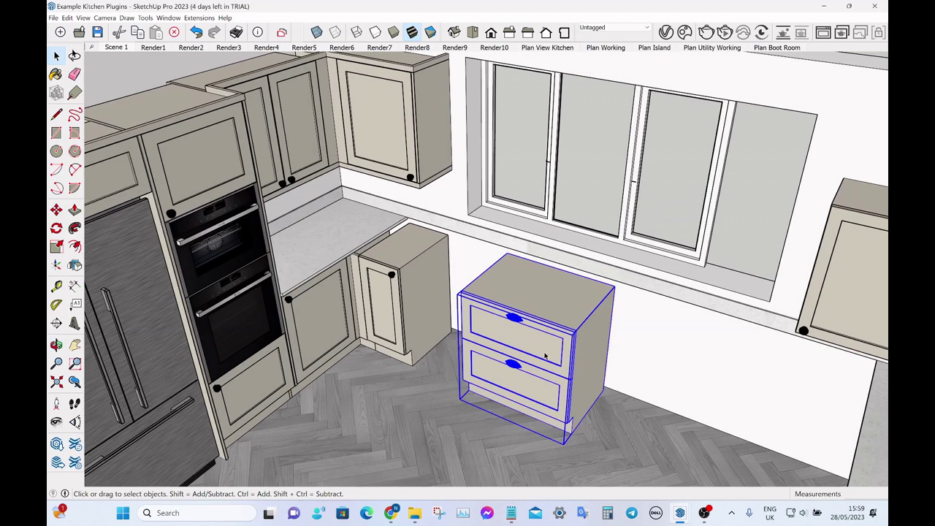
pyautogui.press('r')
pyautogui.click(567, 316)
pyautogui.moveTo(450, 210); pyautogui.dragTo(699, 237)
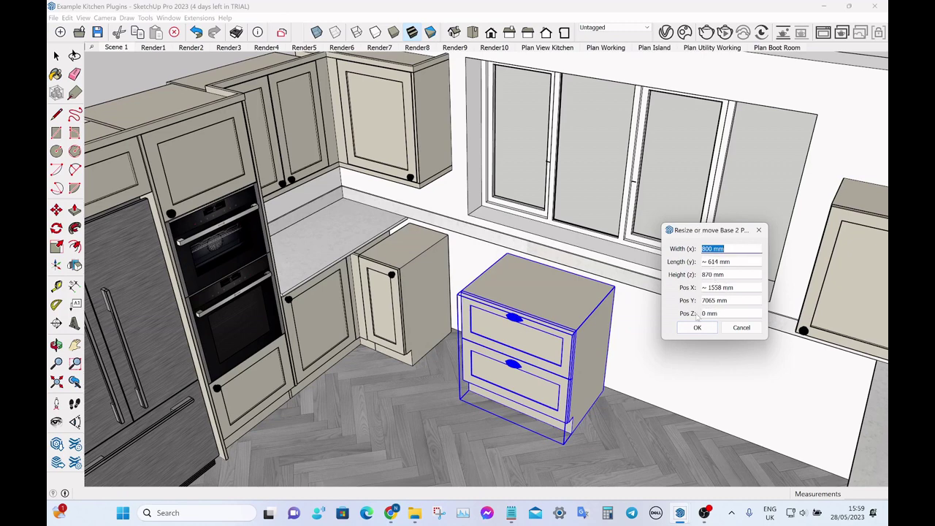
pyautogui.tripleClick(722, 313)
pyautogui.write('100')
pyautogui.press('Return')
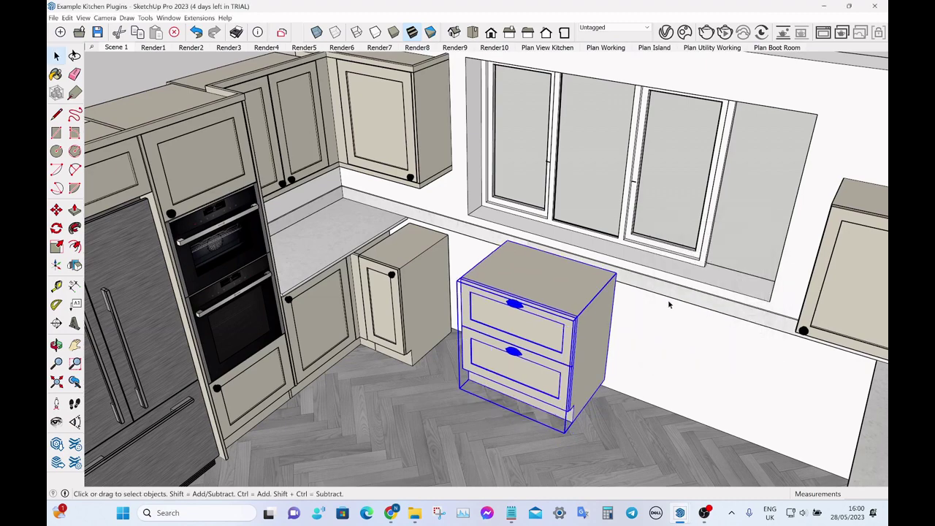
pyautogui.scroll(-1, 439, 201)
pyautogui.hotkey('ctrl', 'z')
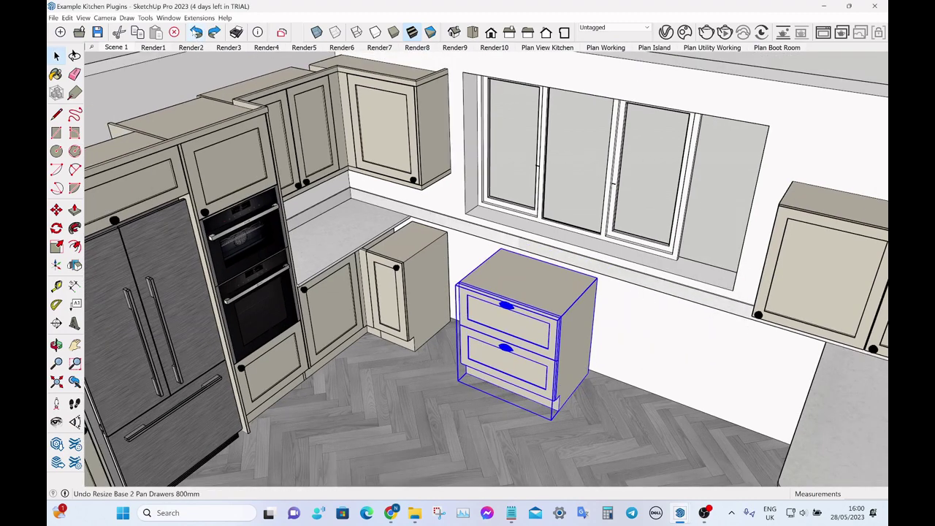
pyautogui.click(194, 30)
# Place a horizontal guide line 1400 mm above the floor edge along the window wall with the Tape Measure tool.
pyautogui.moveTo(379, 222); pyautogui.dragTo(438, 230, button='middle')
pyautogui.scroll(-2, 416, 198)
pyautogui.moveTo(387, 186); pyautogui.dragTo(416, 192, button='middle')
pyautogui.scroll(6, 642, 139)
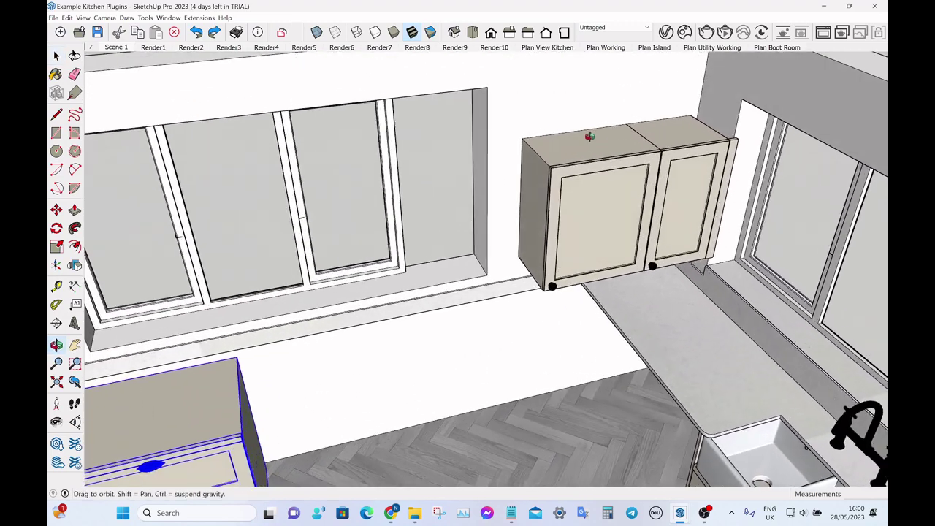
pyautogui.moveTo(590, 137); pyautogui.dragTo(589, 221, button='middle')
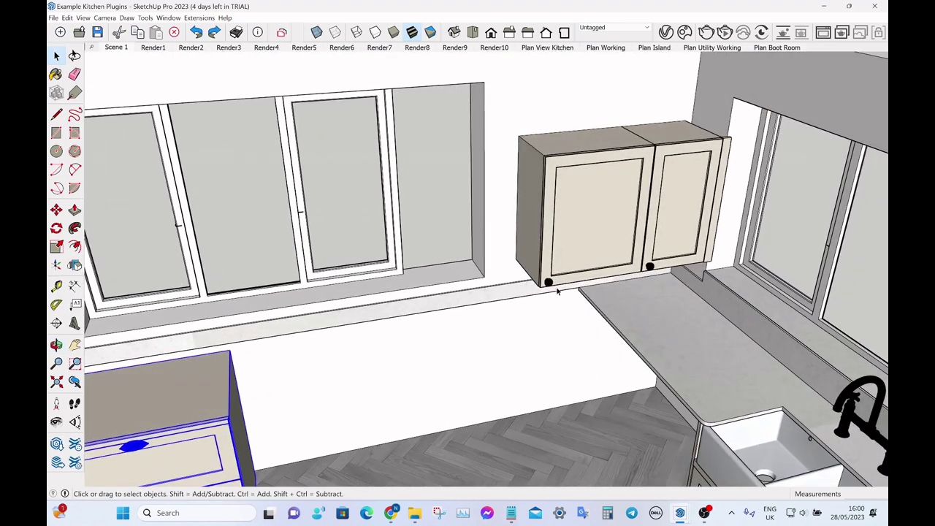
pyautogui.press('t')
pyautogui.click(510, 417)
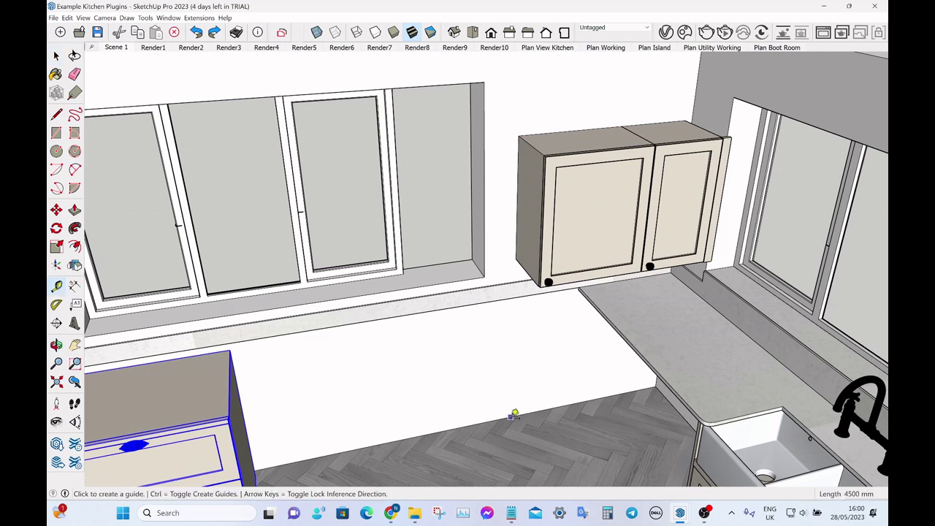
pyautogui.write('1400')
pyautogui.press('Return')
pyautogui.press('space')
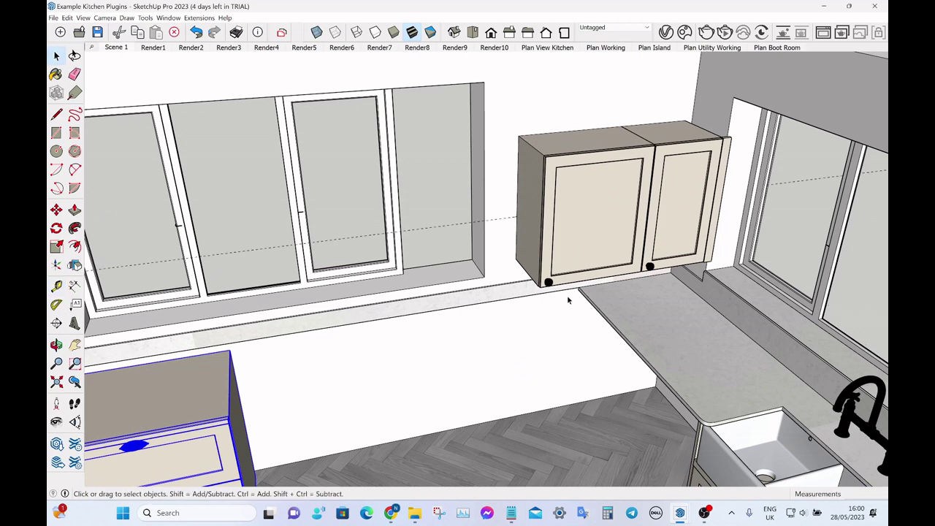
# Group the two wall cabinets between the window and the sink-side corner.
pyautogui.click(530, 177)
pyautogui.press('m')
pyautogui.press('space')
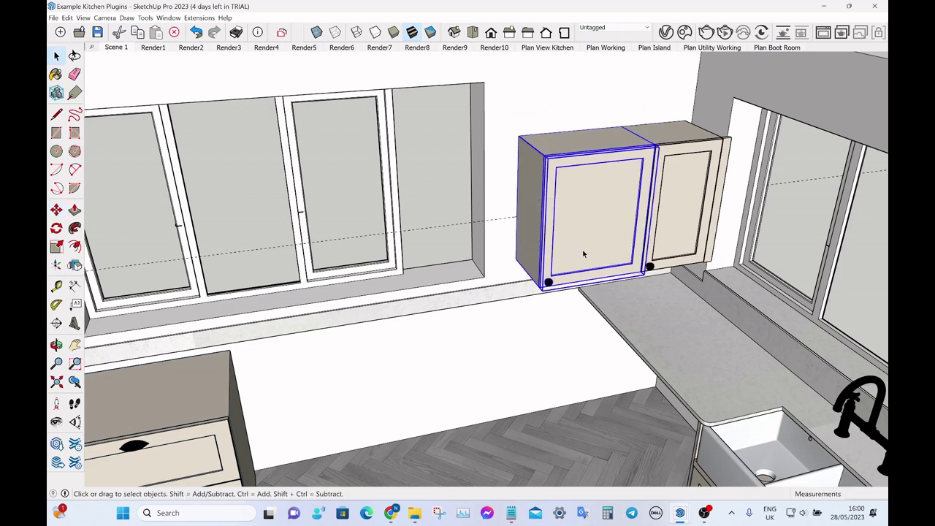
pyautogui.keyDown('ctrl'); pyautogui.click(685, 156); pyautogui.keyUp('ctrl')
pyautogui.rightClick(646, 159)
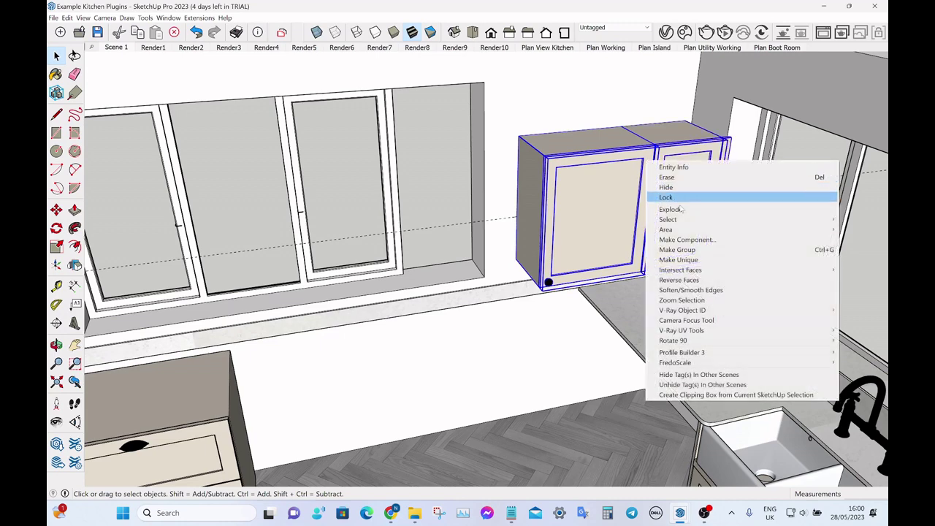
pyautogui.click(677, 249)
# Raise the grouped wall cabinets to a Pos Z of 1400 mm with the resize-or-move plugin.
pyautogui.press('s')
pyautogui.click(593, 224)
pyautogui.moveTo(491, 288); pyautogui.dragTo(416, 285)
pyautogui.write('1400')
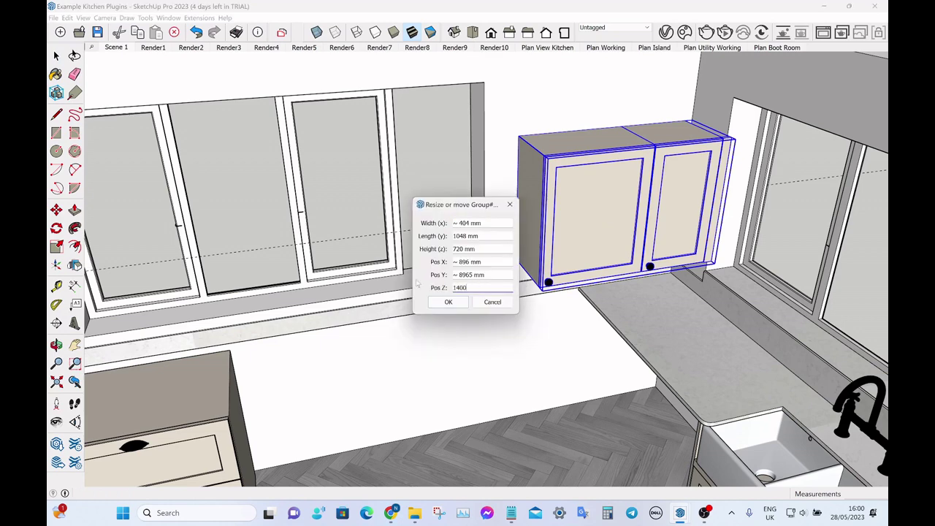
pyautogui.press('Return')
# Explode the group that holds the two raised wall cabinets.
pyautogui.moveTo(421, 336); pyautogui.dragTo(684, 155, button='middle')
pyautogui.scroll(5, 564, 211)
pyautogui.moveTo(553, 190); pyautogui.dragTo(541, 193, button='middle')
pyautogui.click(541, 193)
pyautogui.rightClick(577, 170)
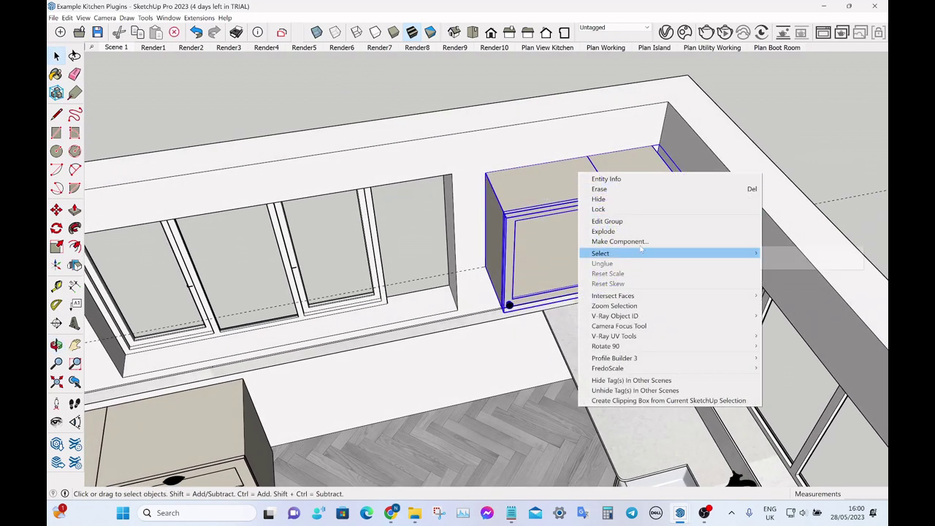
pyautogui.click(637, 231)
# Try shifting the wall cabinet nearest the window 50 mm away from its neighbour through Pos Y, and undo the move.
pyautogui.moveTo(637, 235); pyautogui.dragTo(561, 178, button='middle')
pyautogui.click(565, 177)
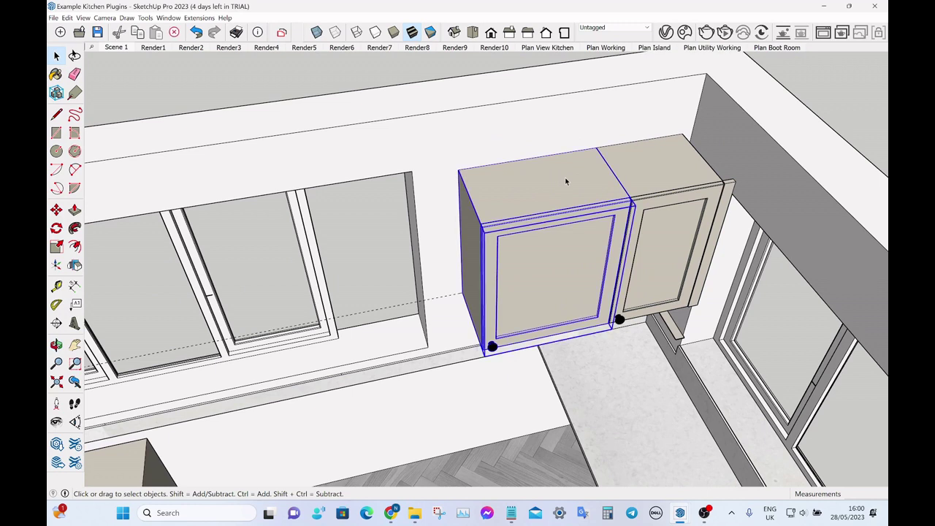
pyautogui.press('r')
pyautogui.click(546, 180)
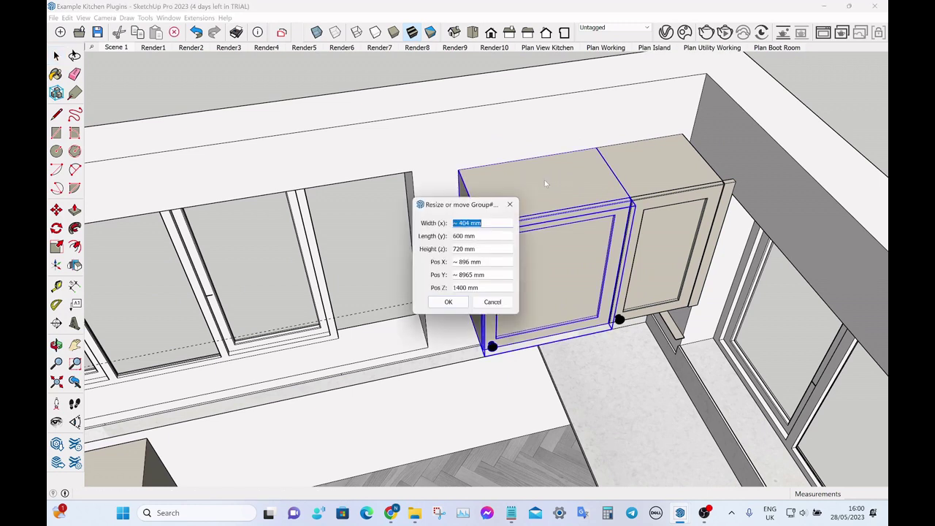
pyautogui.click(469, 275)
pyautogui.write('+50')
pyautogui.press('Return')
pyautogui.press('space')
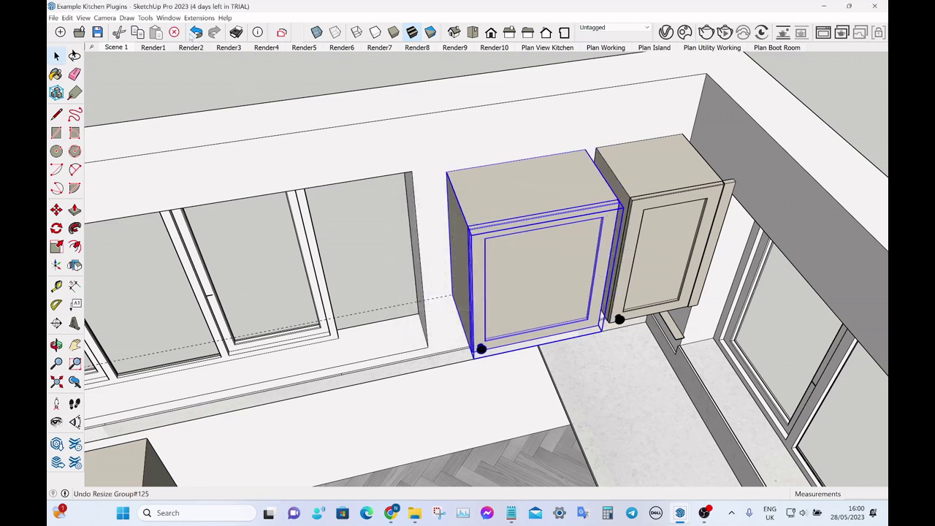
pyautogui.click(195, 32)
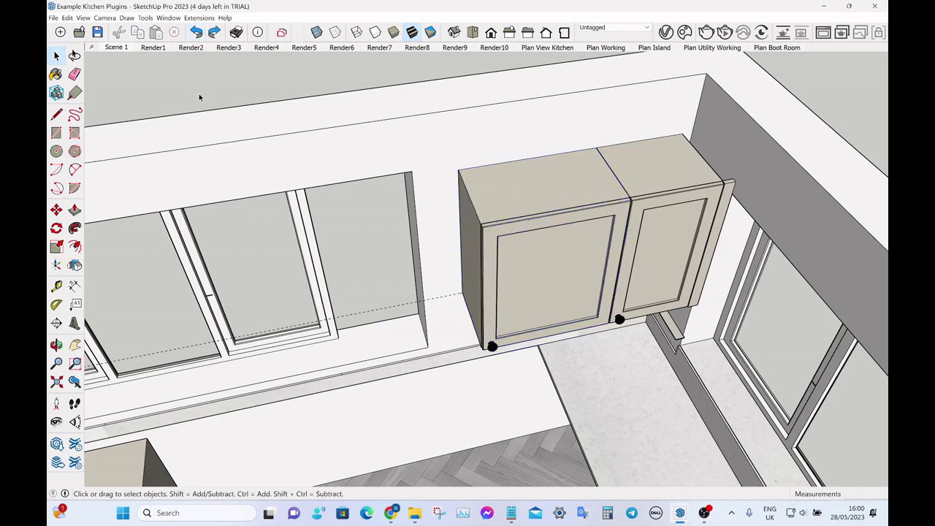
# Select the window above the drawer unit and measure the width of its wall opening with the Tape Measure tool.
pyautogui.moveTo(710, 195); pyautogui.dragTo(515, 157, button='middle')
pyautogui.scroll(5, 441, 173)
pyautogui.moveTo(489, 264); pyautogui.dragTo(574, 273, button='middle')
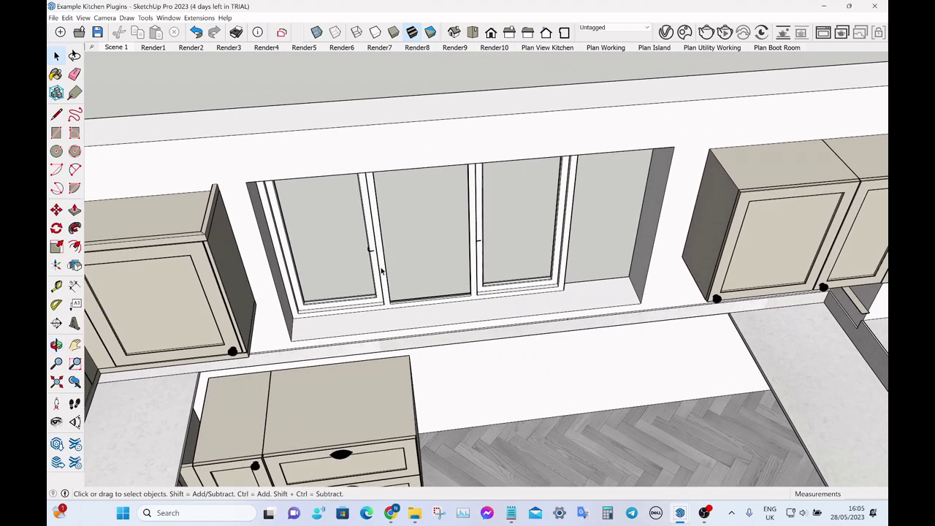
pyautogui.moveTo(381, 270); pyautogui.dragTo(559, 271, button='middle')
pyautogui.click(502, 240)
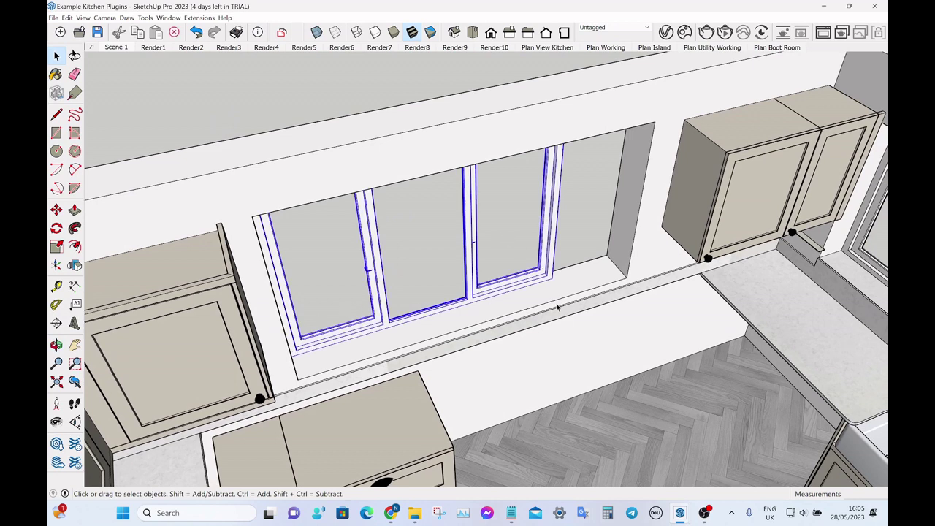
pyautogui.press('t')
pyautogui.click(254, 213)
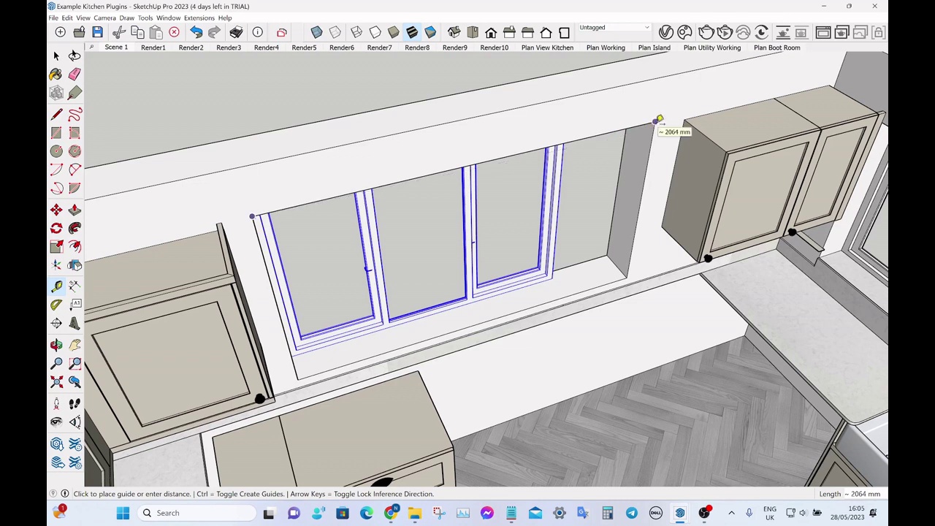
pyautogui.press('space')
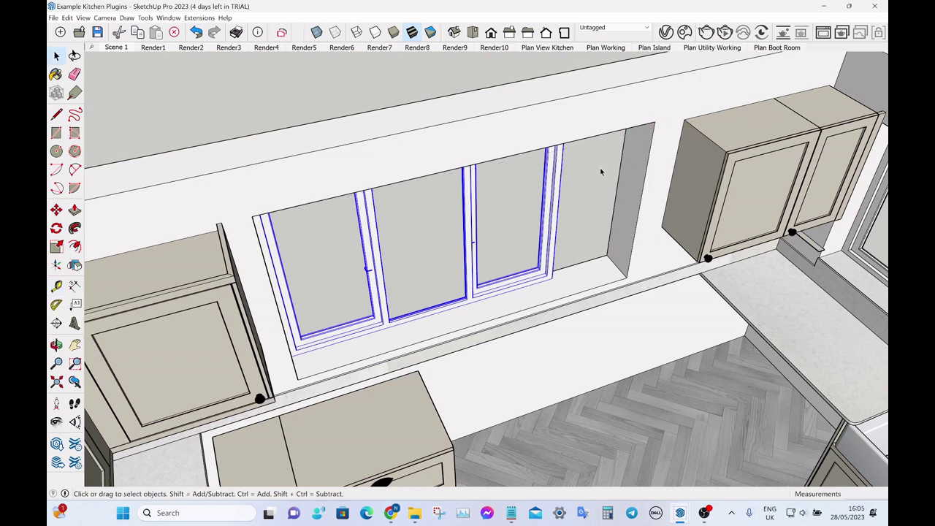
# Set the window's Length (y) to 2060 mm with the resize-or-move plugin.
pyautogui.click(474, 232)
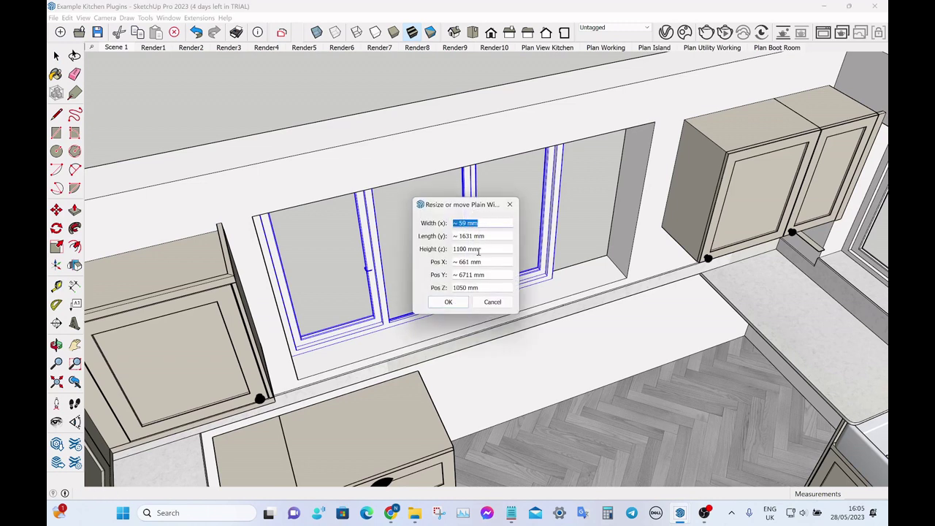
pyautogui.tripleClick(491, 236)
pyautogui.write('206')
pyautogui.write('0')
pyautogui.press('Return')
pyautogui.press('space')
# Examine how the resized window fits its wall opening between the wall cabinets.
pyautogui.scroll(3, 539, 245)
pyautogui.moveTo(541, 241); pyautogui.dragTo(520, 197, button='middle')
pyautogui.scroll(-3, 600, 255)
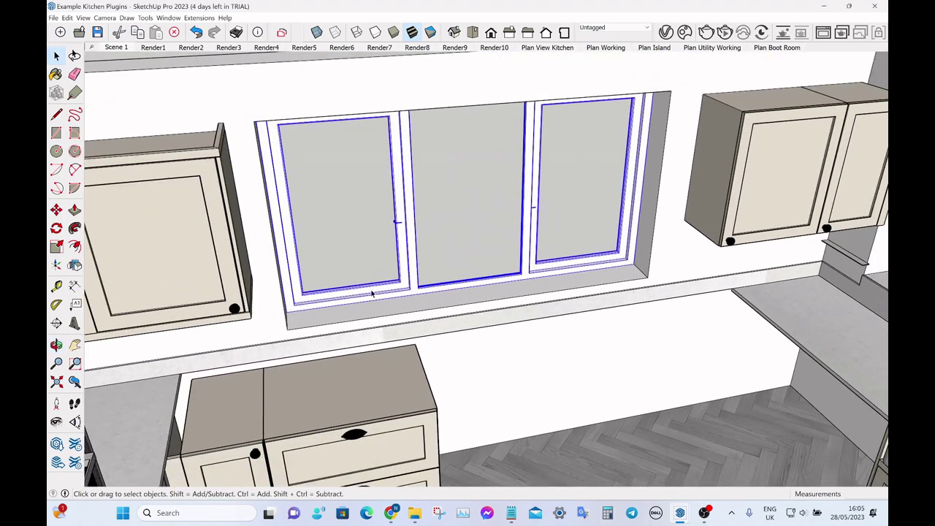
pyautogui.moveTo(387, 318); pyautogui.dragTo(353, 306, button='middle')
pyautogui.scroll(-2, 417, 313)
pyautogui.moveTo(417, 314); pyautogui.dragTo(431, 292, button='middle')
pyautogui.scroll(1, 425, 211)
pyautogui.click(374, 102)
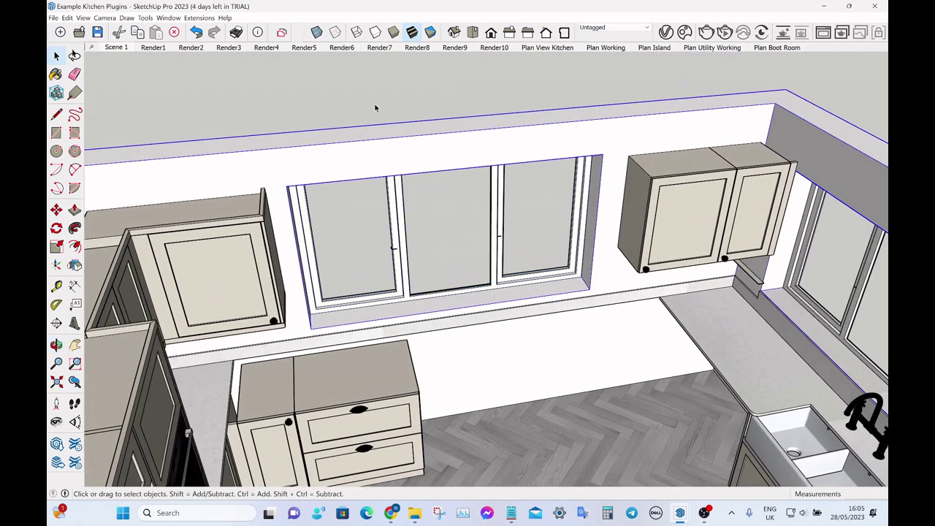